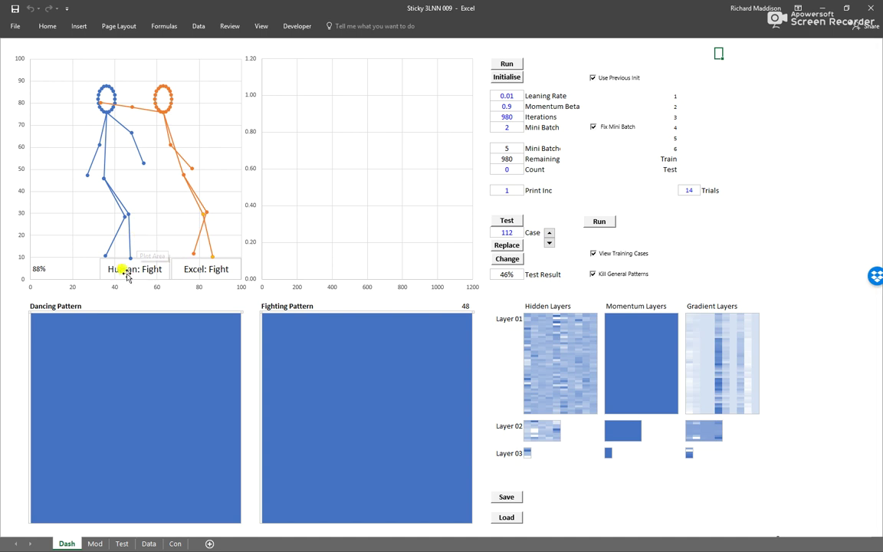
Step through the stick-figure cases up to case 130, comparing the human and Excel classifications.
left_click(549, 233)
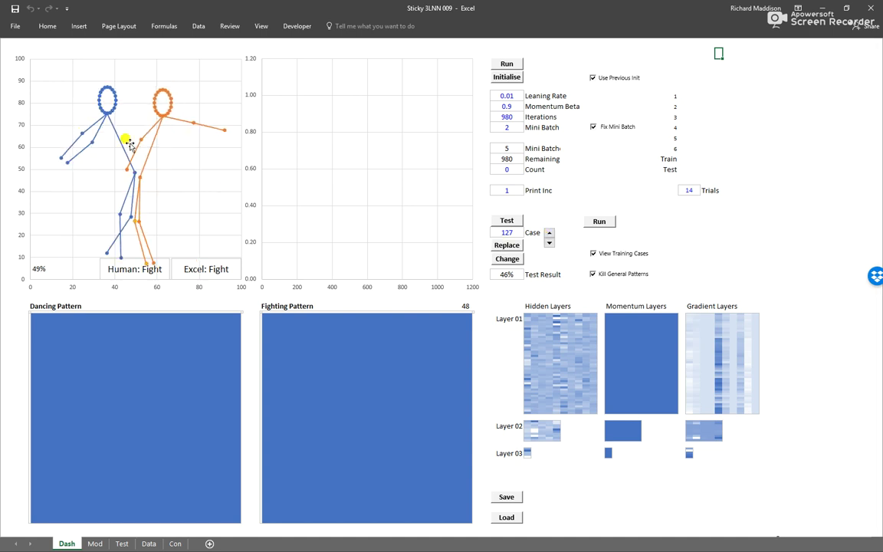
left_click(548, 233)
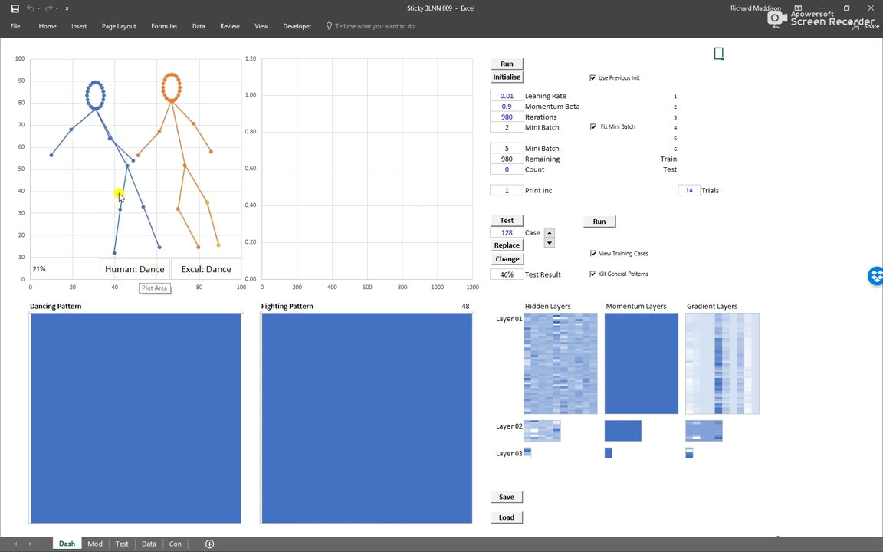
left_click(549, 233)
left_click(549, 233)
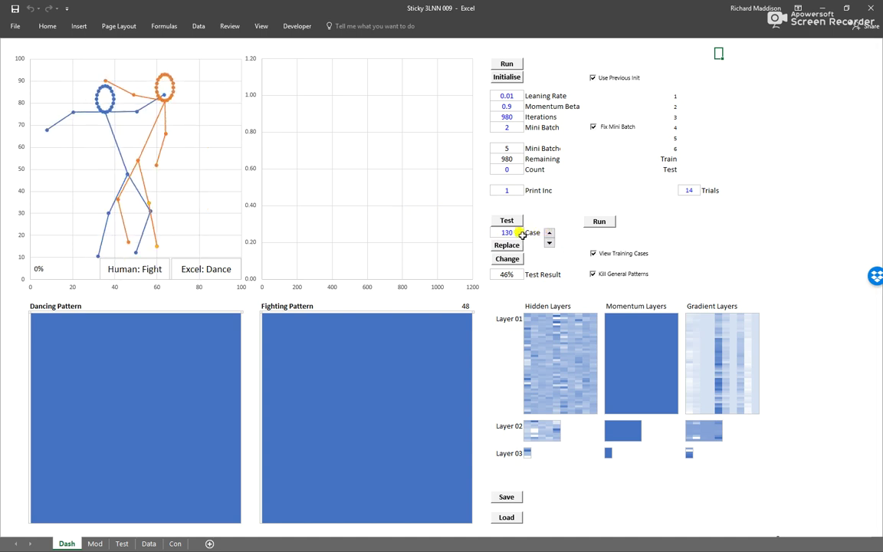
Examine the Mod sheet's PstRang input block and the Layer01 and Layer02 weight ranges.
left_click(95, 543)
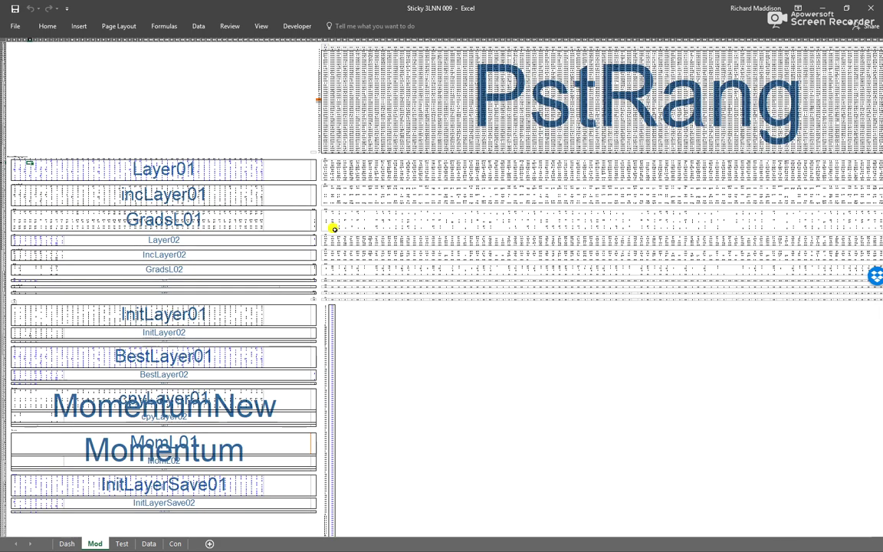
left_click_drag(340, 69, 252, 463)
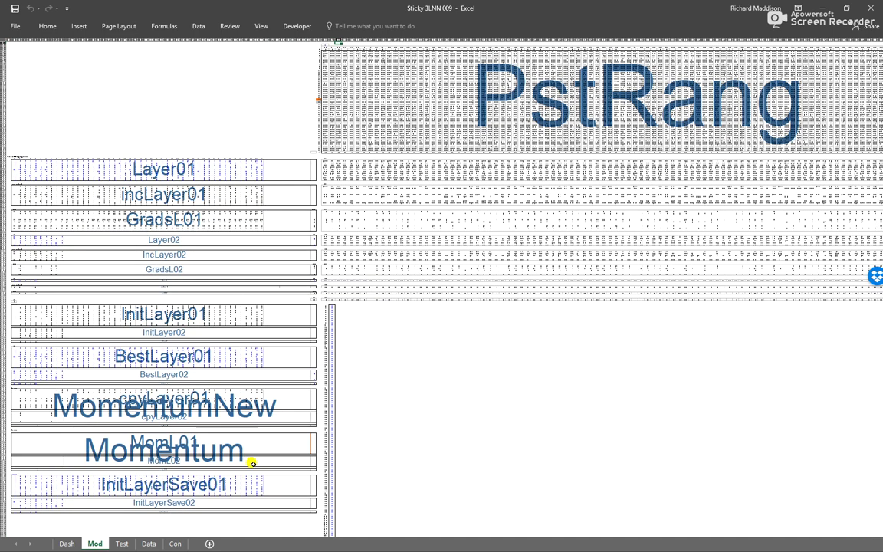
left_click_drag(363, 68, 549, 137)
left_click_drag(26, 161, 120, 167)
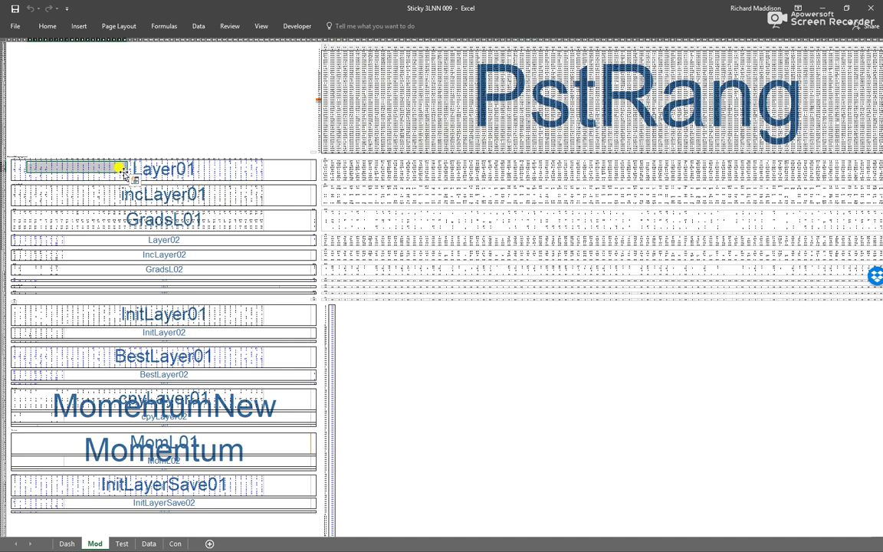
left_click_drag(50, 240, 76, 238)
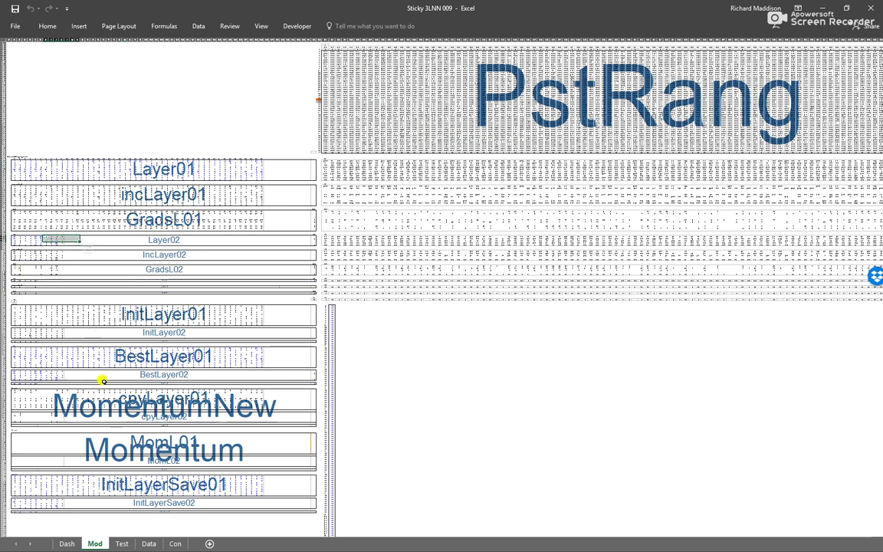
Review the layer heatmaps on the Dash sheet and the input coordinate column on the Test sheet.
left_click(69, 543)
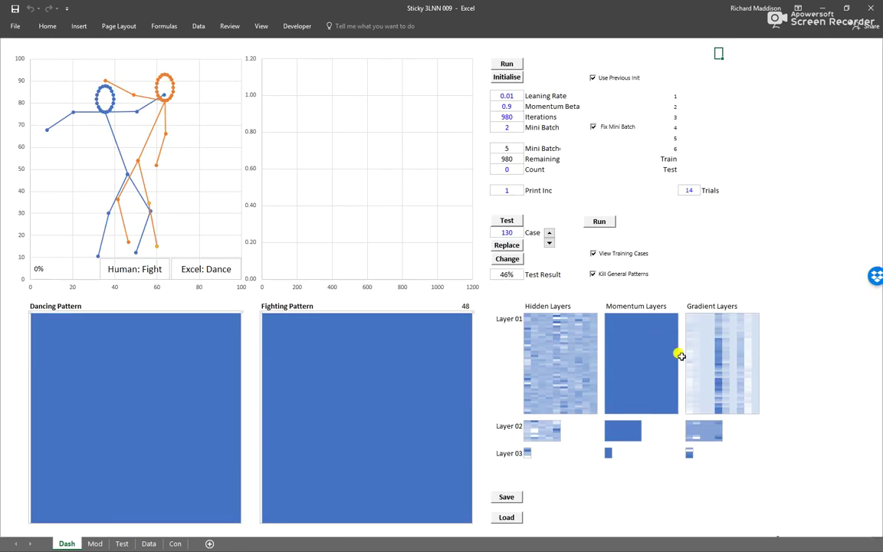
left_click(121, 544)
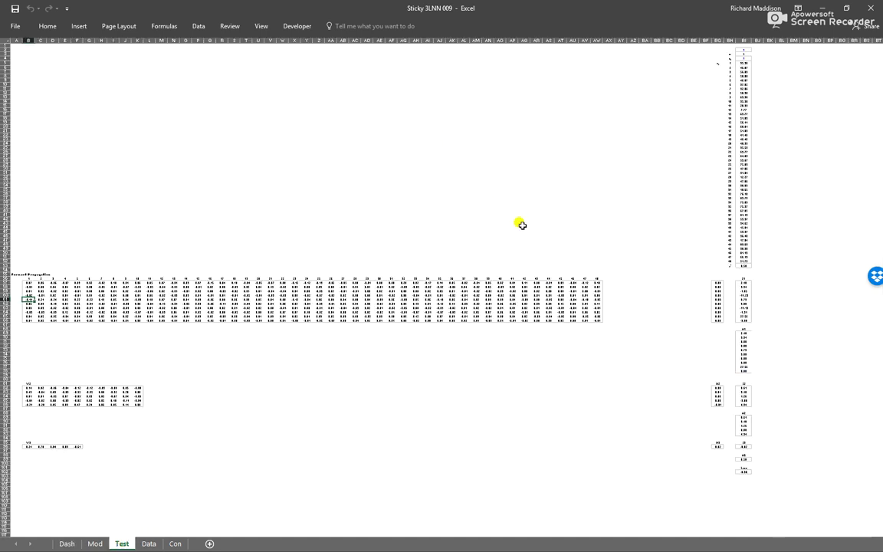
left_click_drag(742, 65, 748, 263)
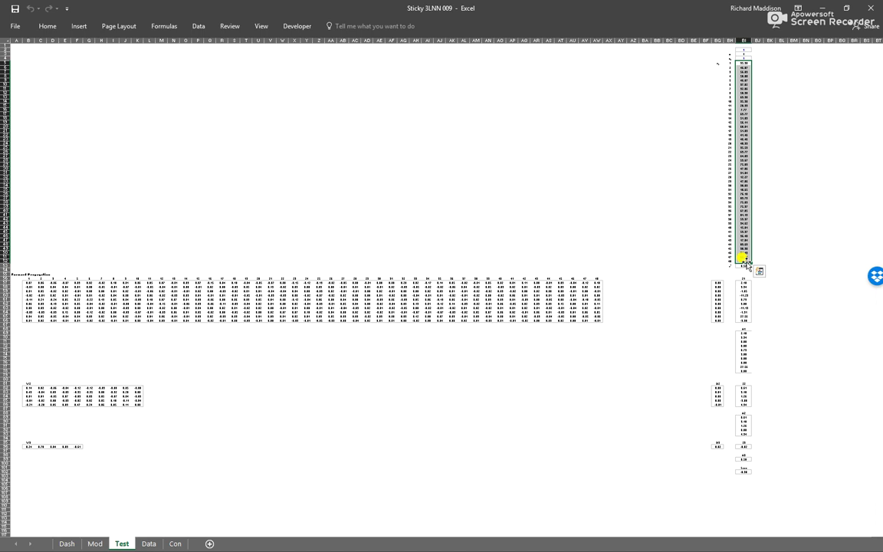
Inspect the Data sheet's randomly generated figures by toggling View Training Cases off and on, and return to the Dash sheet.
left_click(149, 543)
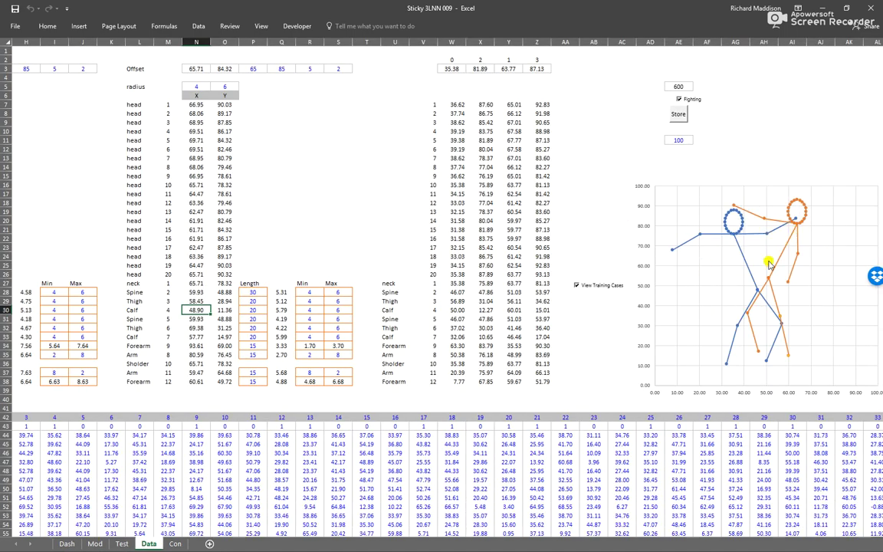
left_click(576, 284)
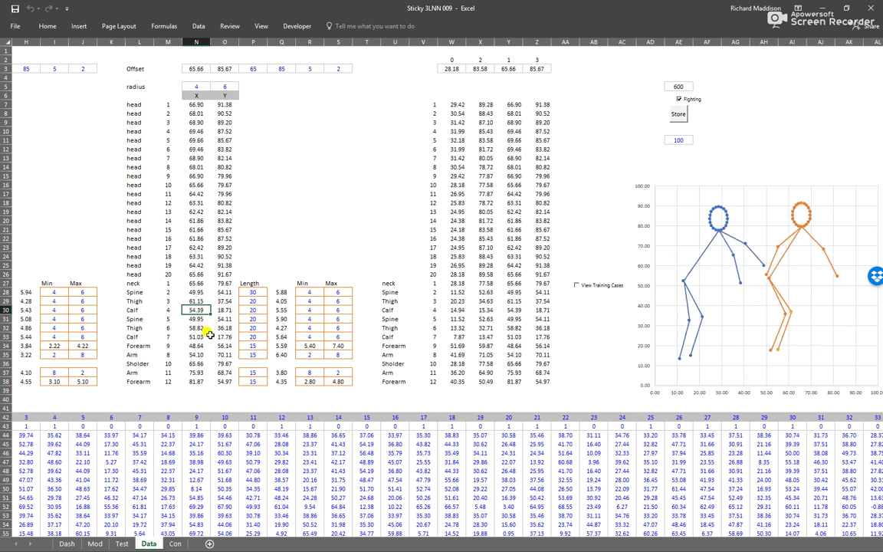
left_click_drag(193, 104, 225, 273)
left_click(189, 284)
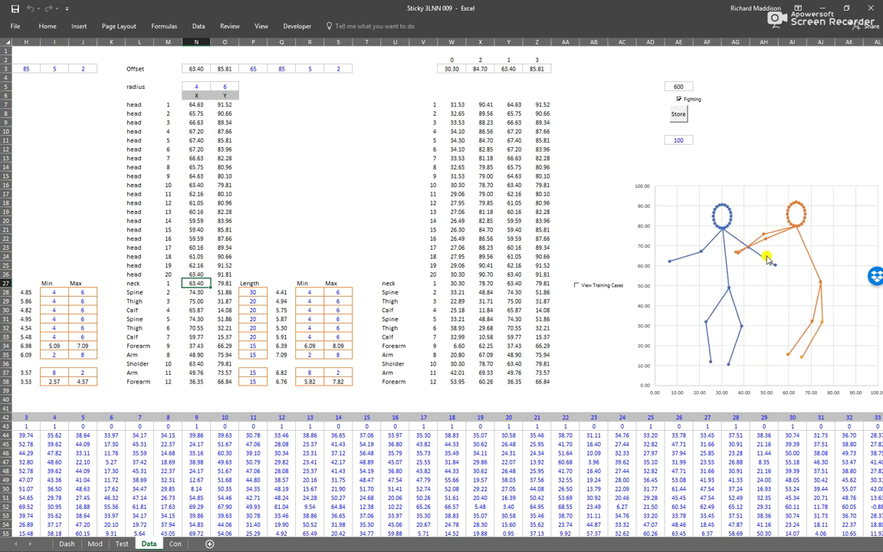
left_click(576, 285)
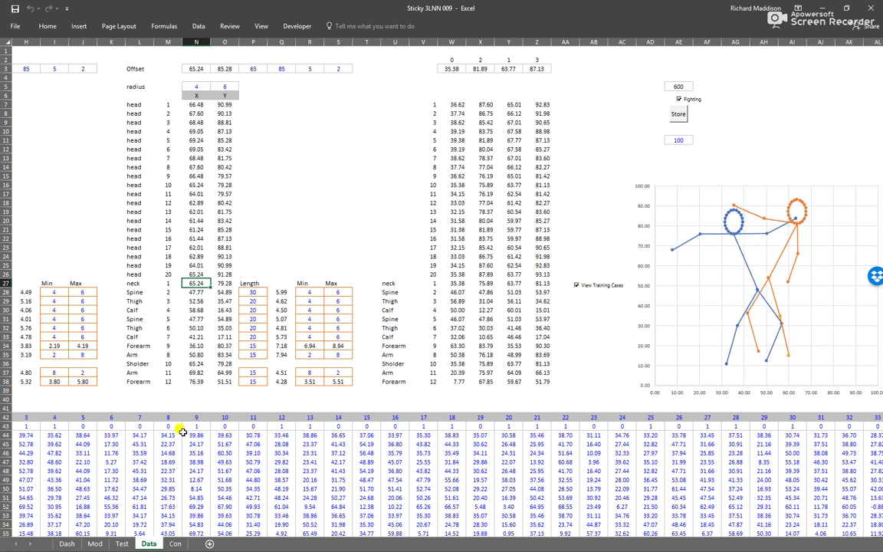
left_click(67, 545)
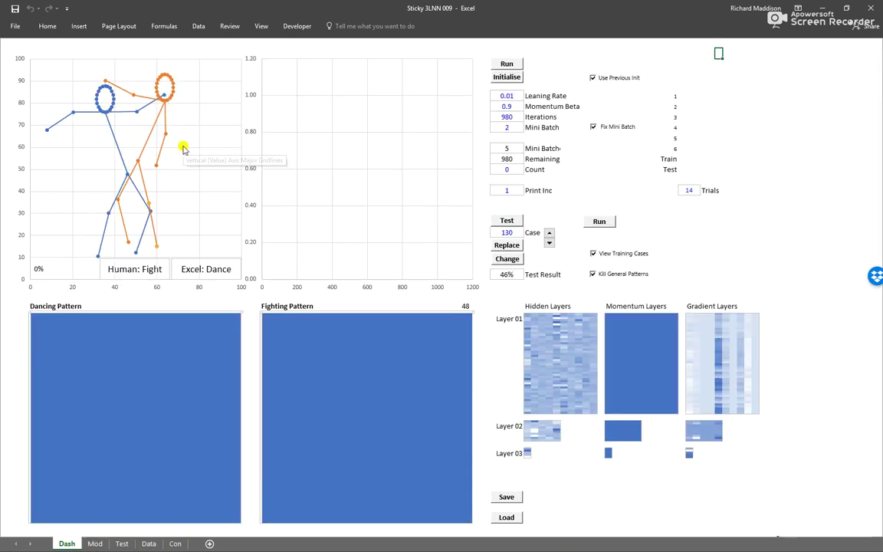
Advance the displayed case to 132 and initialise the network's layers.
left_click(549, 236)
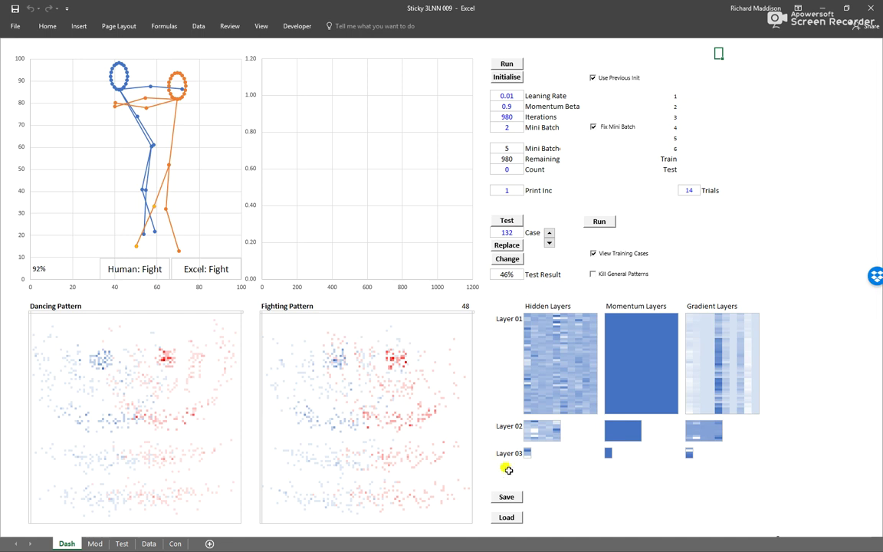
left_click(507, 78)
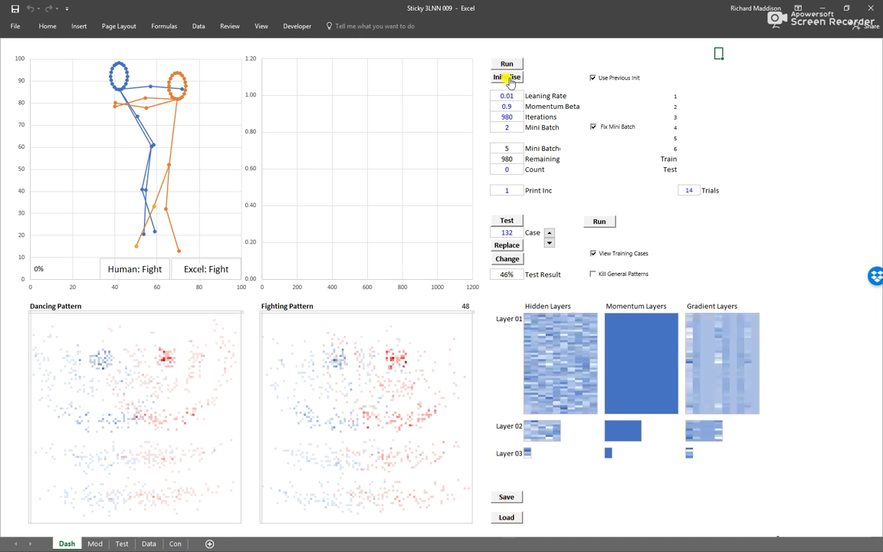
Step through the cases up to case 141 to check how the untrained network classifies them.
left_click(549, 234)
left_click(549, 235)
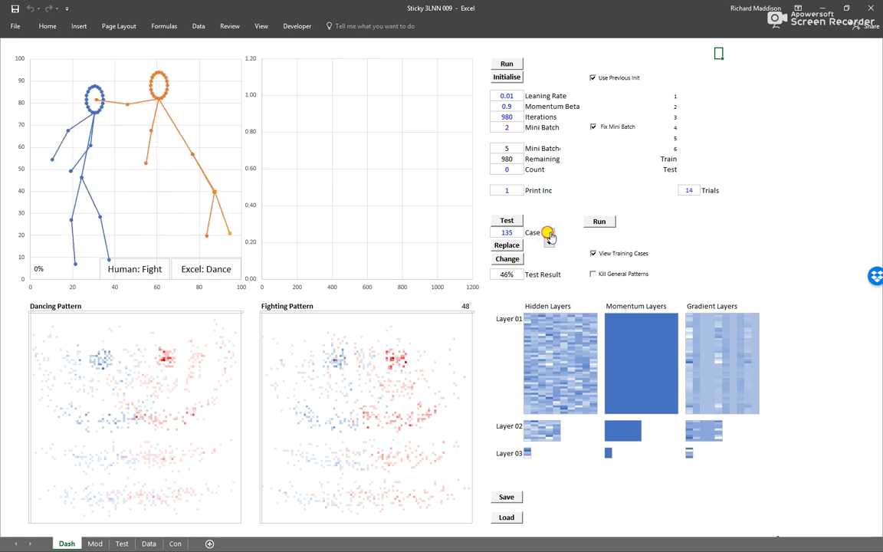
left_click(549, 233)
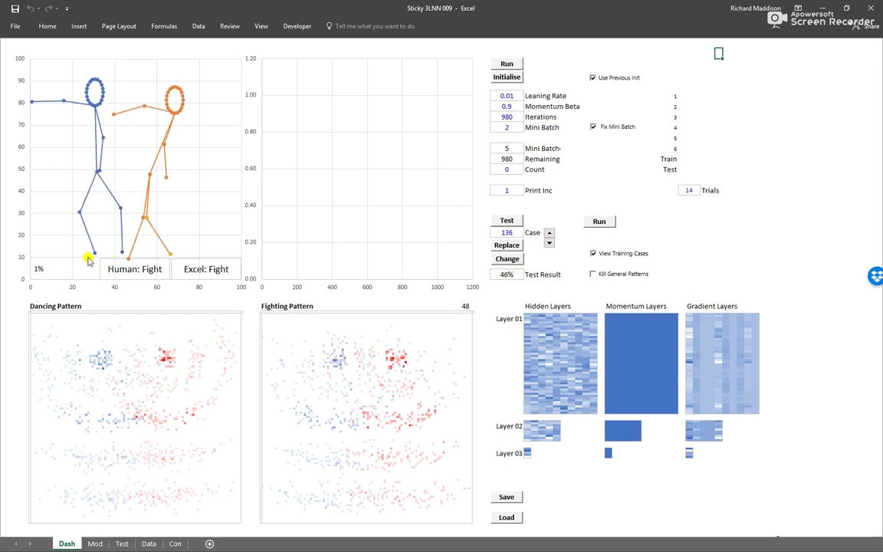
left_click(549, 235)
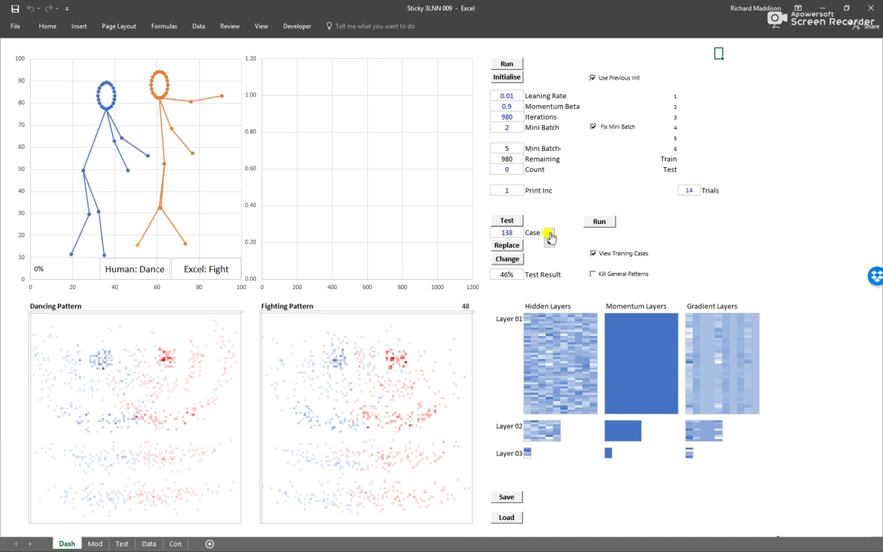
left_click(549, 234)
left_click(549, 234)
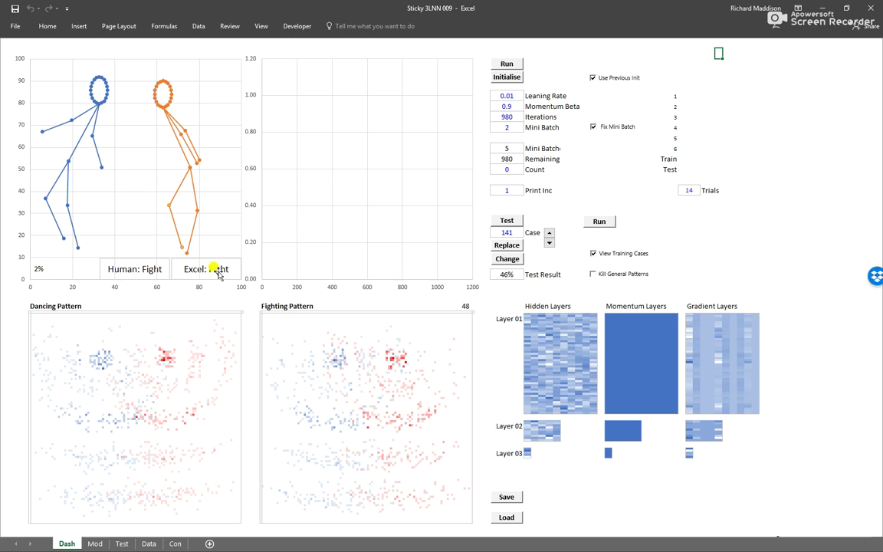
Test the untrained network on all case groups and check the Train and Test averages.
left_click(506, 219)
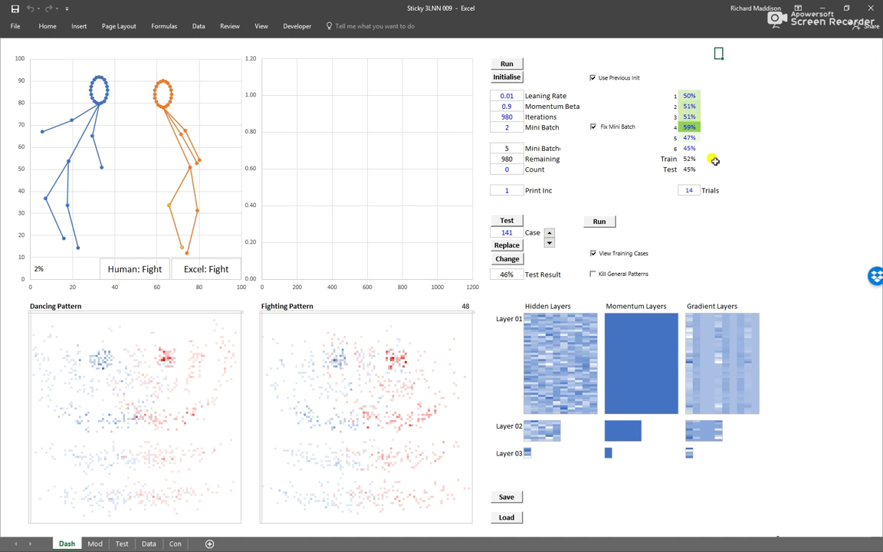
left_click(688, 157)
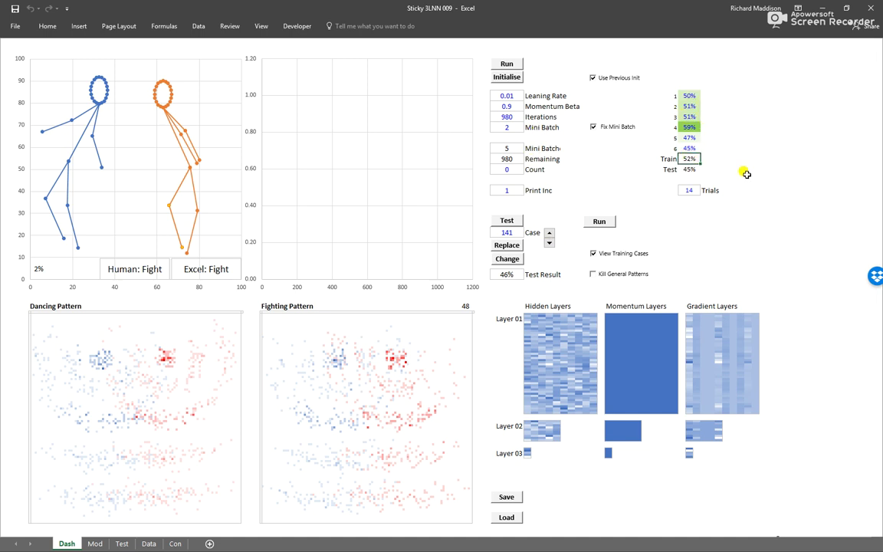
left_click(691, 170)
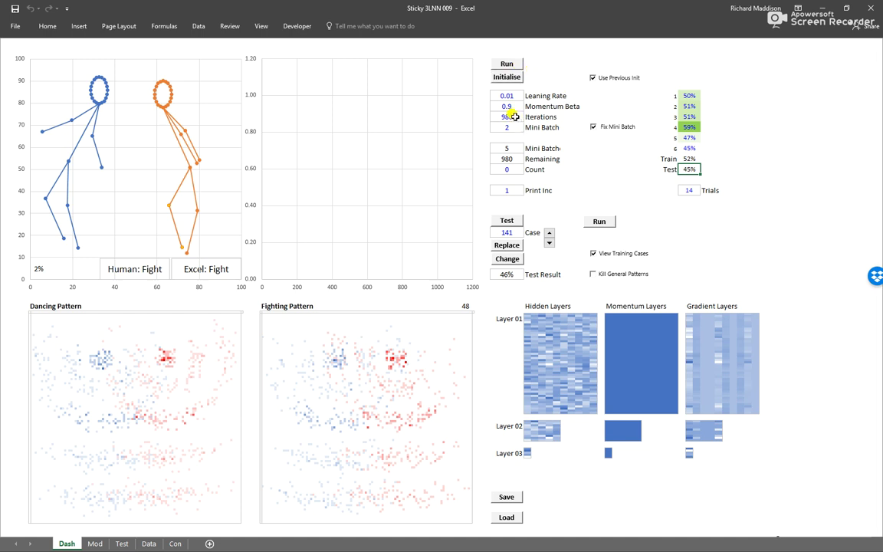
Train the network through all of its configured iterations, watching the momentum and gradient layer heatmaps.
left_click(503, 63)
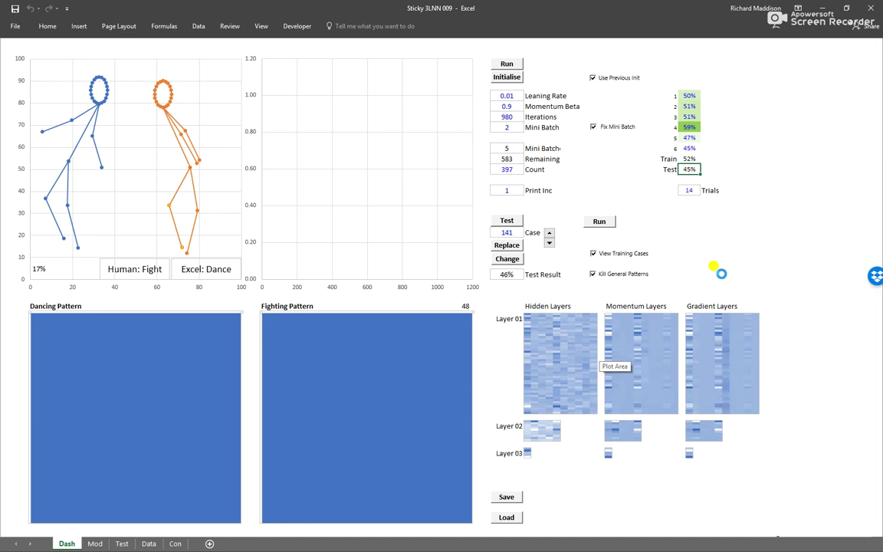
left_click(699, 340)
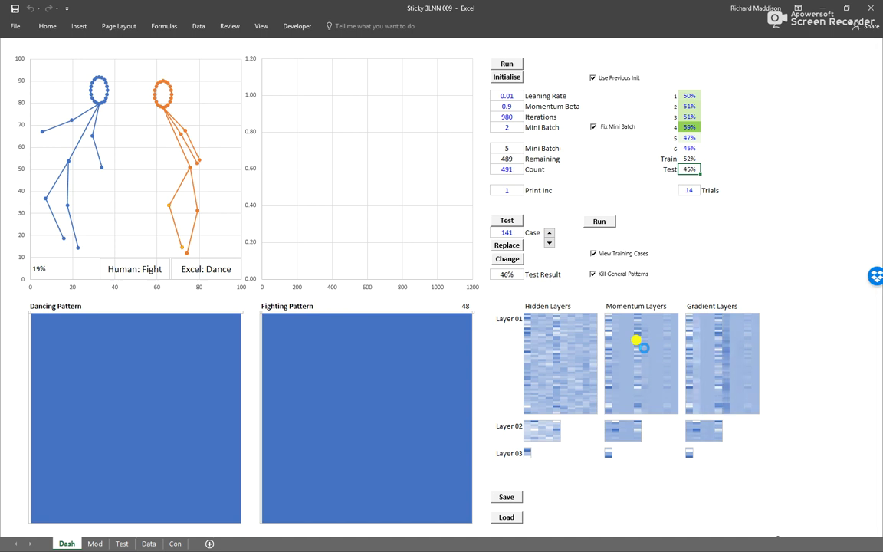
left_click(668, 339)
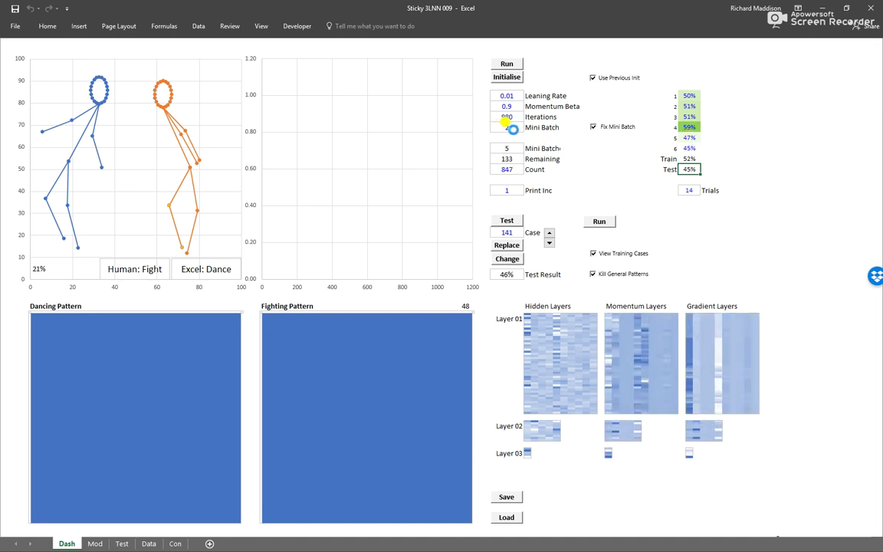
key("alt+Tab")
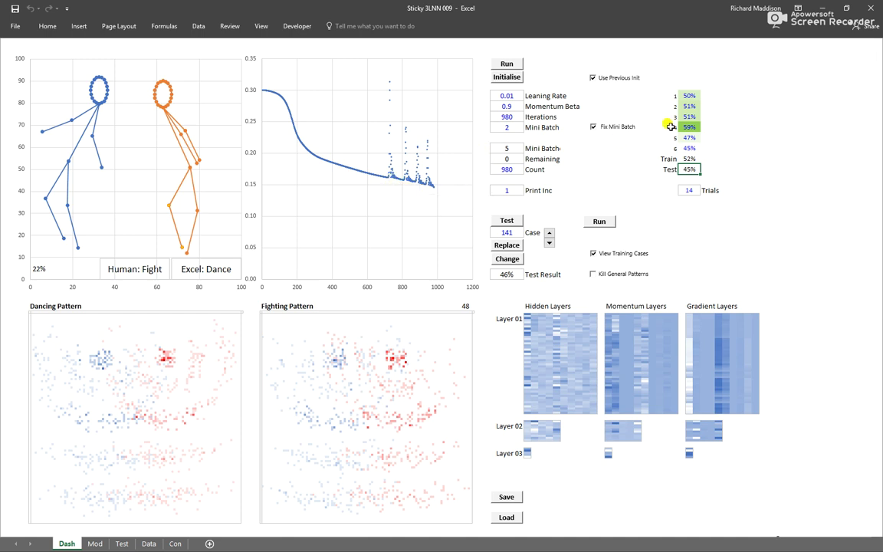
Copy the six group test percentages into the adjacent column as a baseline.
left_click_drag(685, 96, 694, 145)
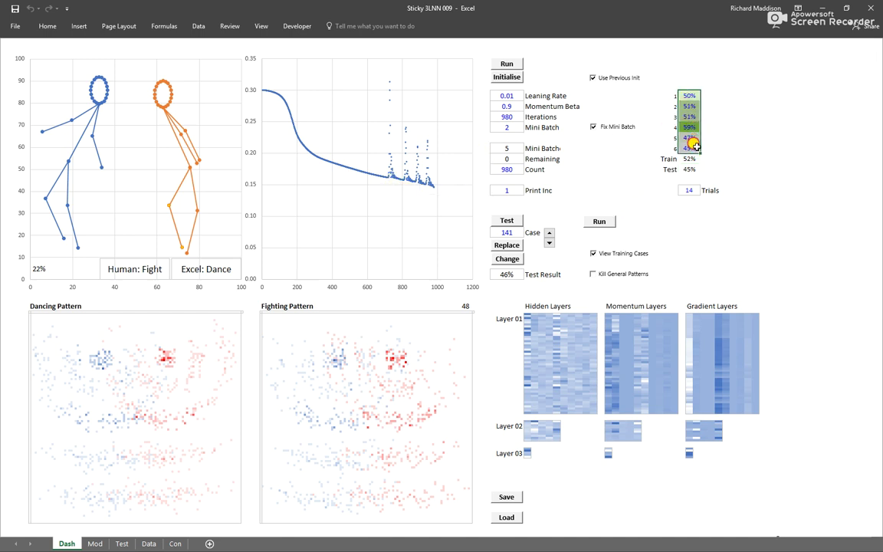
key("ctrl+c")
key("Right")
key("ctrl+v")
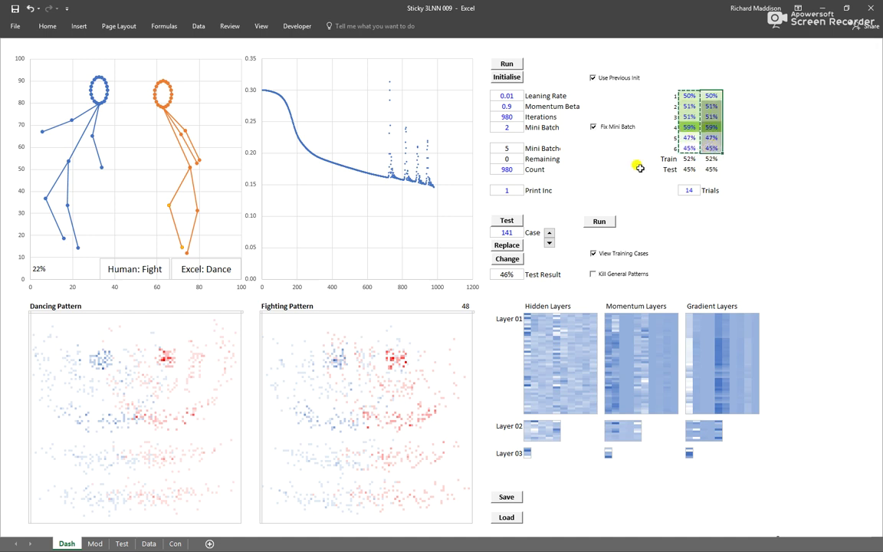
Test the trained network on all case groups and compare the results with the copied baseline and the Iterations setting.
left_click(506, 222)
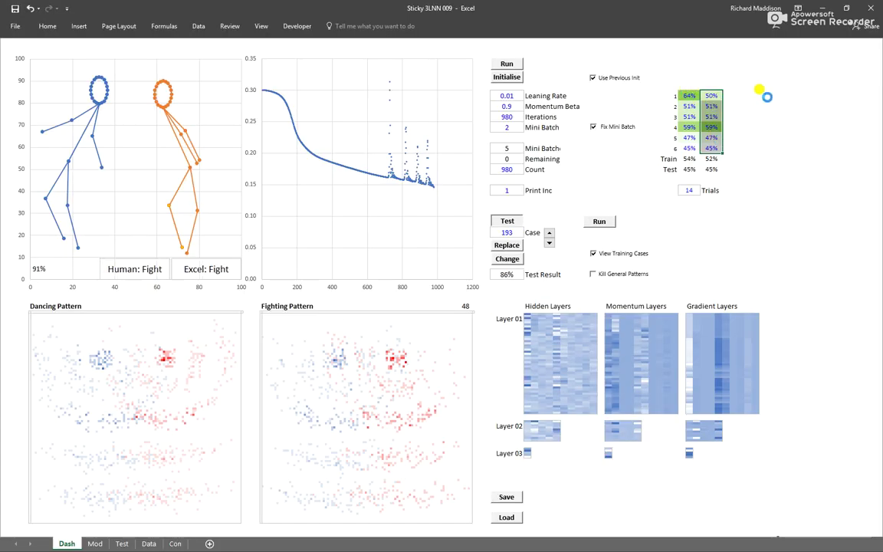
key("alt+Tab")
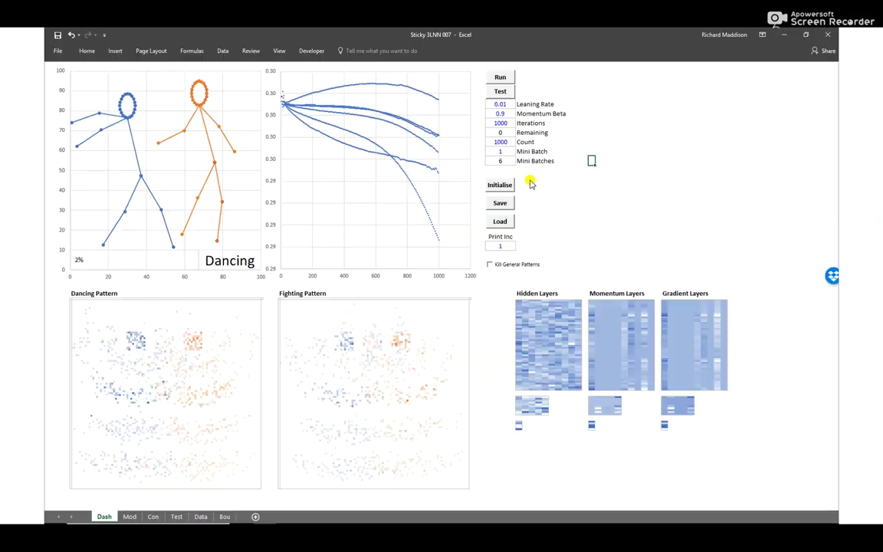
left_click(261, 192)
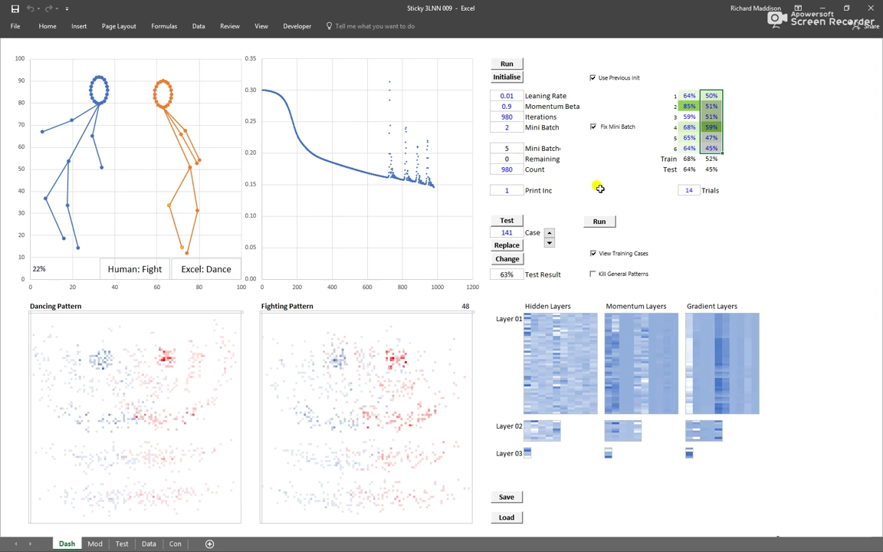
left_click(780, 117)
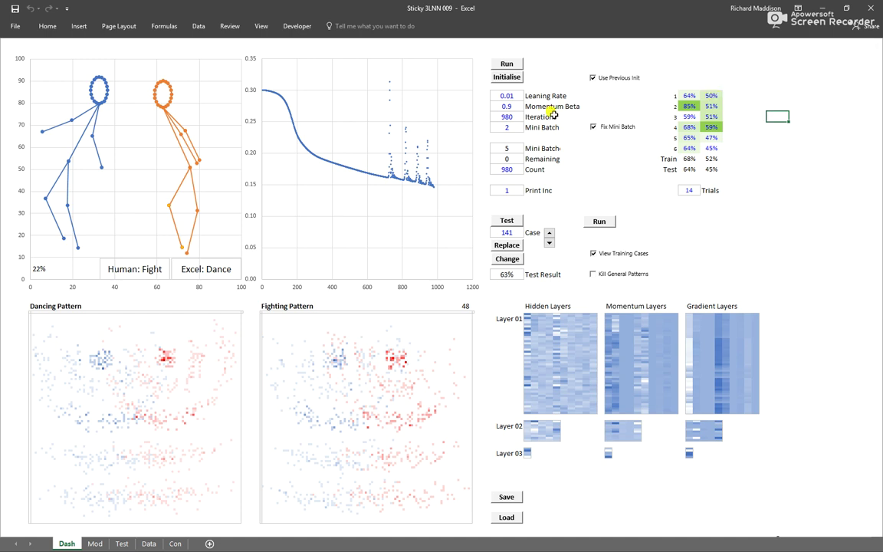
left_click(503, 118)
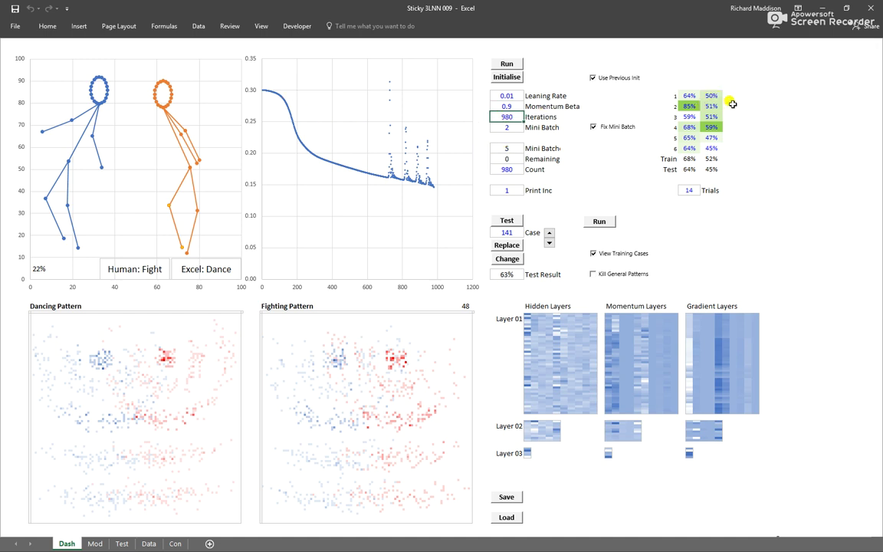
Review the trained network's accuracy for the individual case groups and the overall Test average on the Dash sheet.
left_click(687, 106)
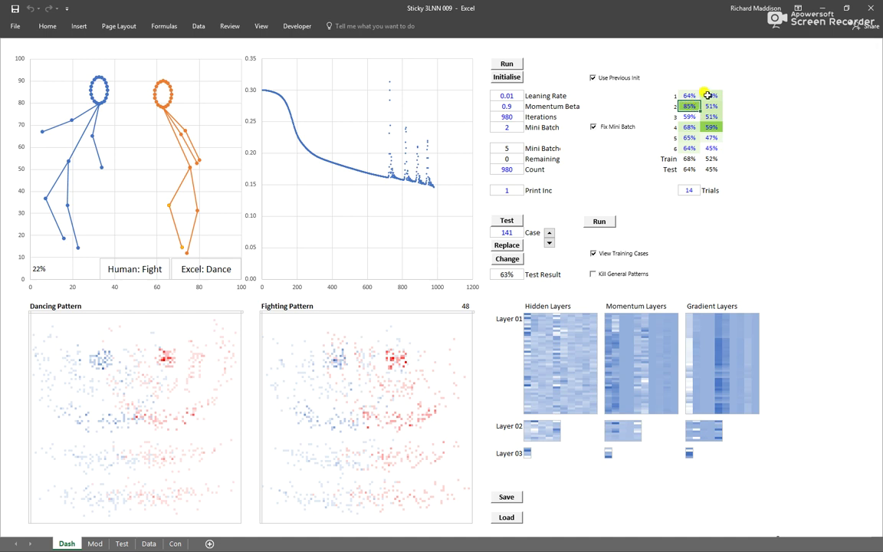
left_click_drag(687, 115, 690, 143)
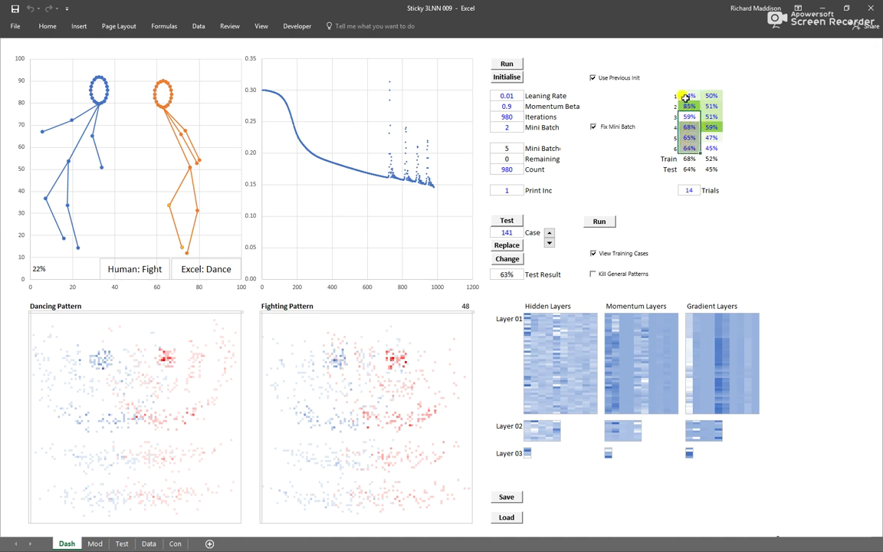
key("Up")
left_click(692, 171)
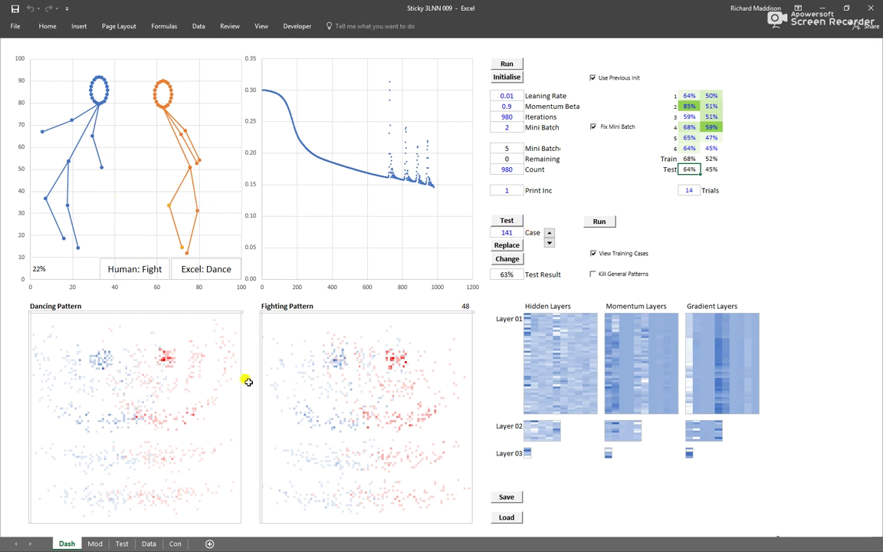
Turn off View Training Cases on the Data sheet so that newly generated stick figures are used.
left_click(149, 544)
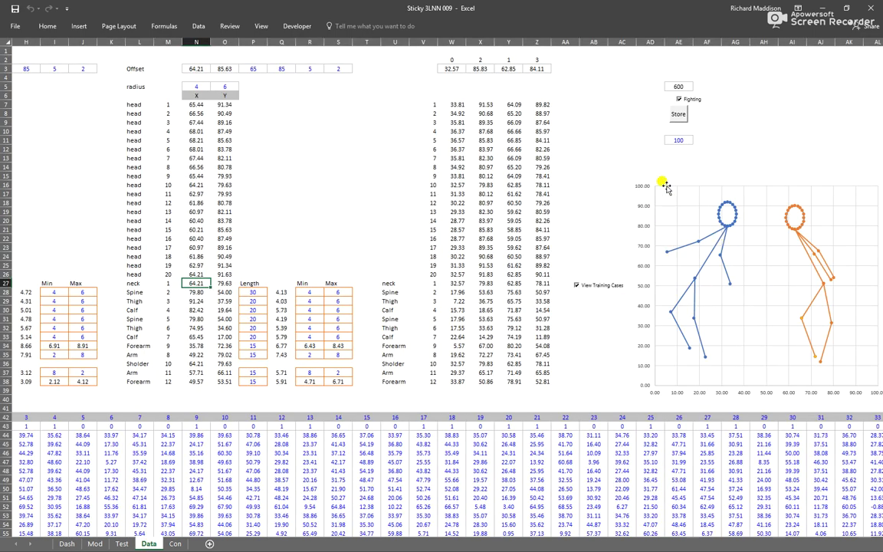
right_click(668, 179)
left_click(577, 286)
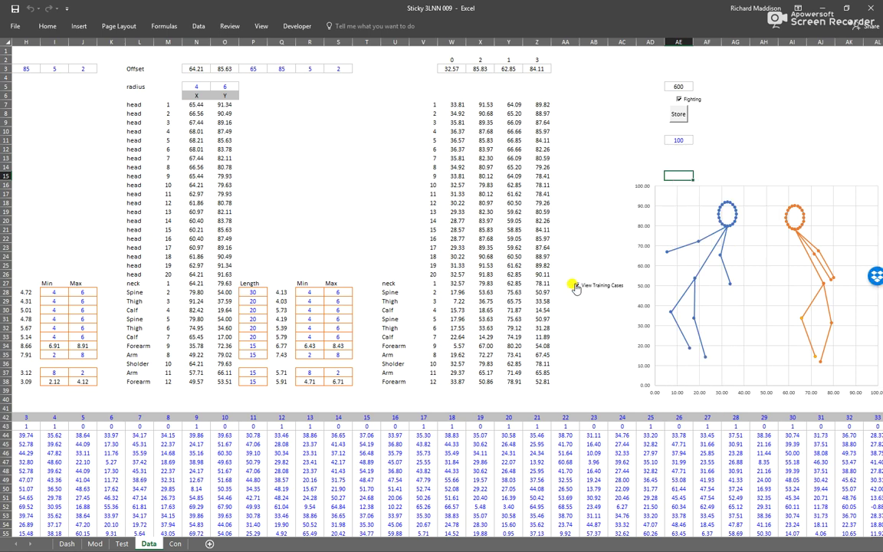
left_click(577, 285)
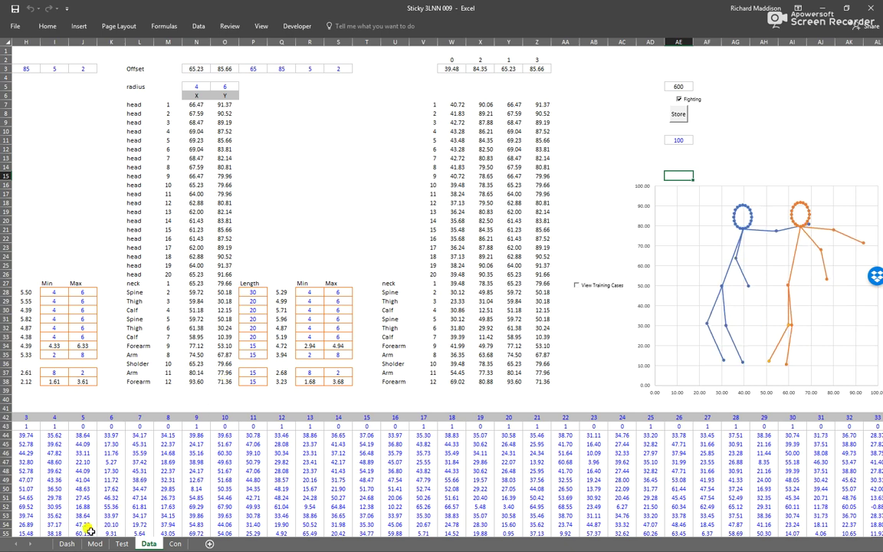
Examine the forward-propagation layout on the Test sheet: the input column, the layer weight matrices and the layer outputs in column BI.
left_click(122, 543)
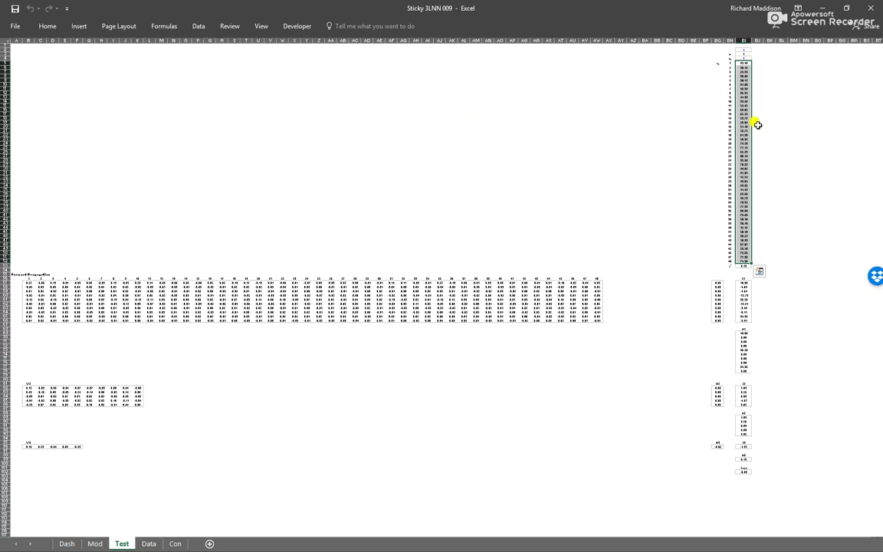
left_click(682, 98)
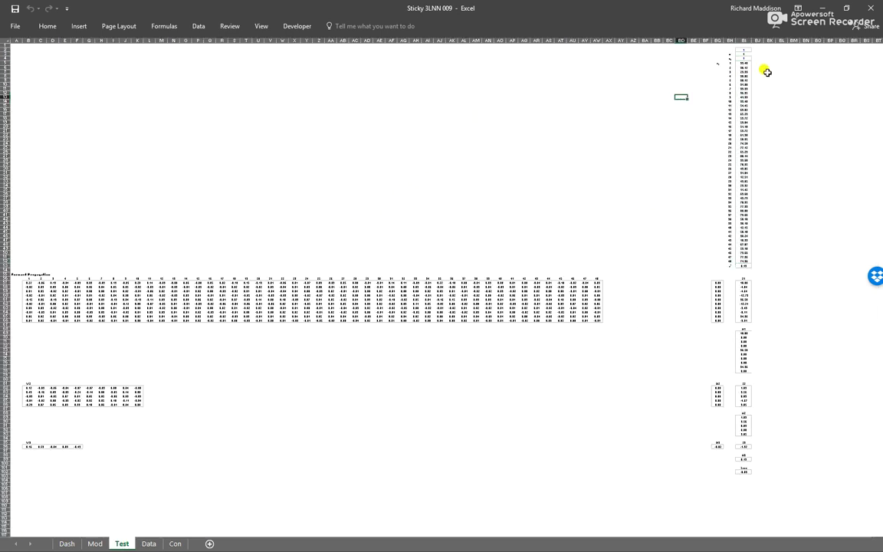
left_click_drag(44, 307, 183, 309)
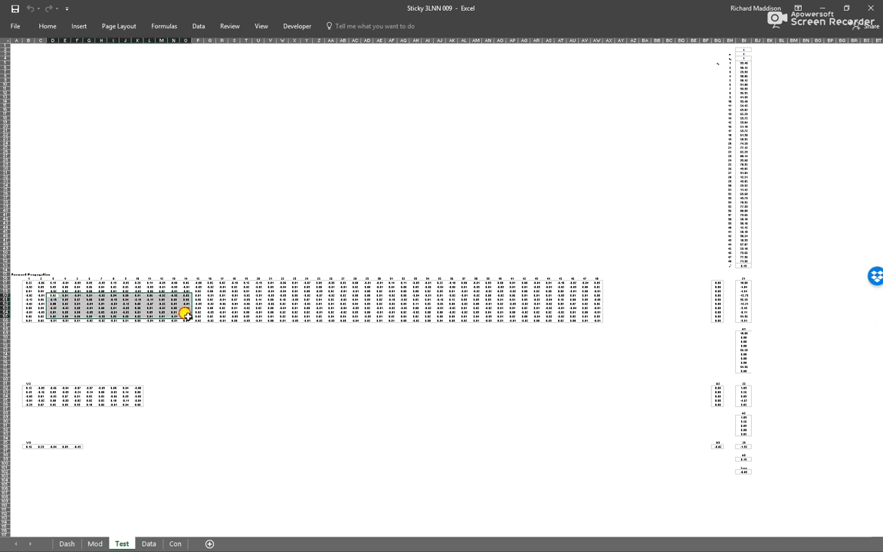
left_click_drag(52, 394, 63, 402)
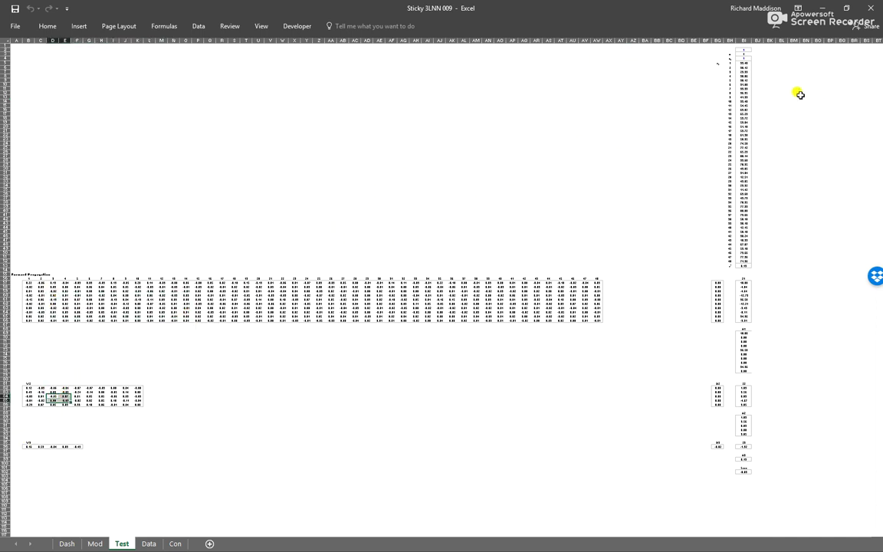
left_click_drag(742, 62, 743, 254)
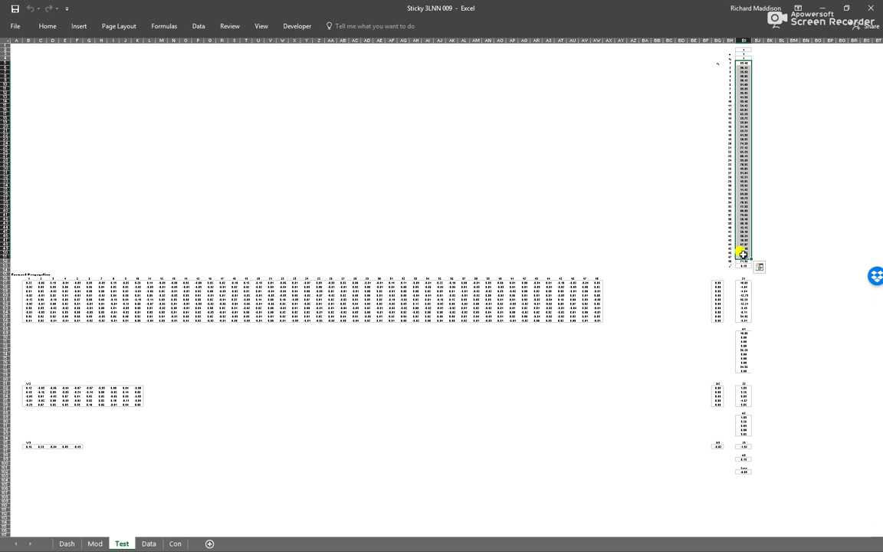
left_click(742, 294)
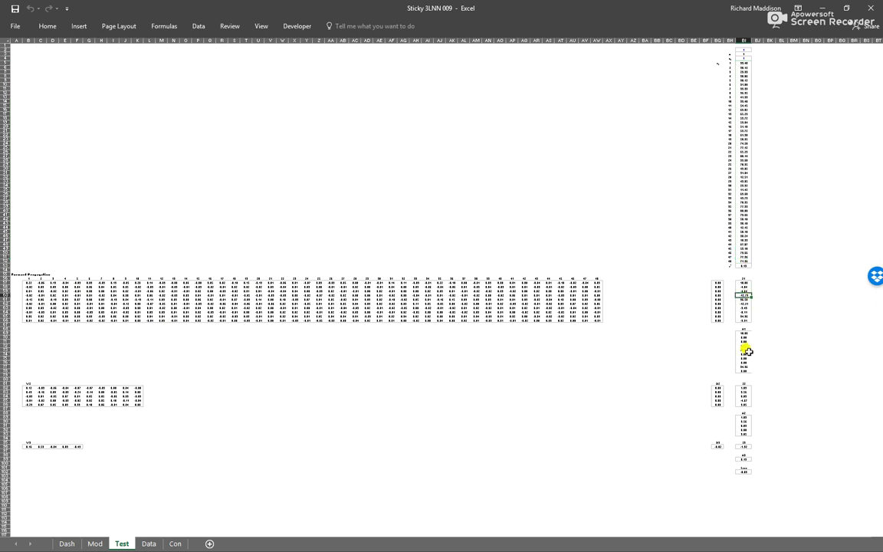
left_click_drag(742, 334, 743, 350)
Trace the precedents of a first-layer output cell in column BI of the Test sheet.
left_click(745, 298)
key("alt+m")
key("p")
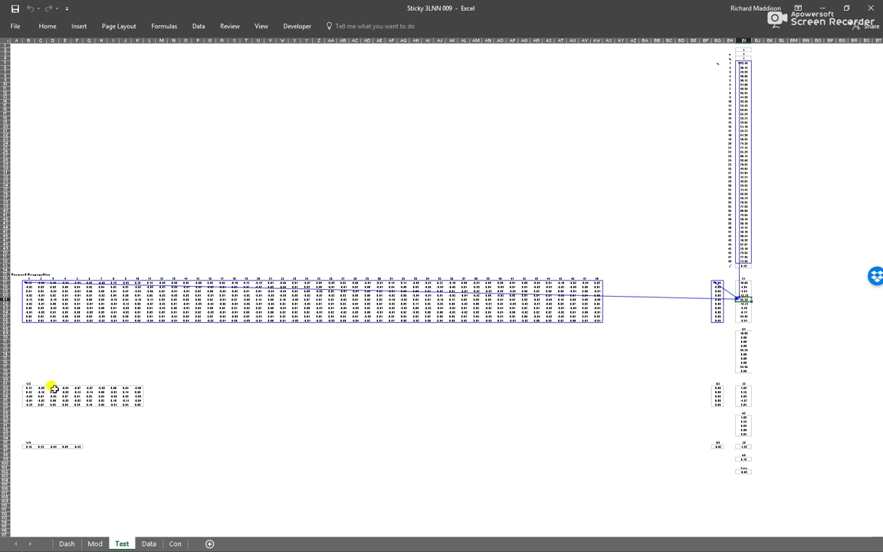
Check the generated figures and Excel's classification on the Dash sheet, and view the model layer ranges on the Mod sheet.
left_click(68, 542)
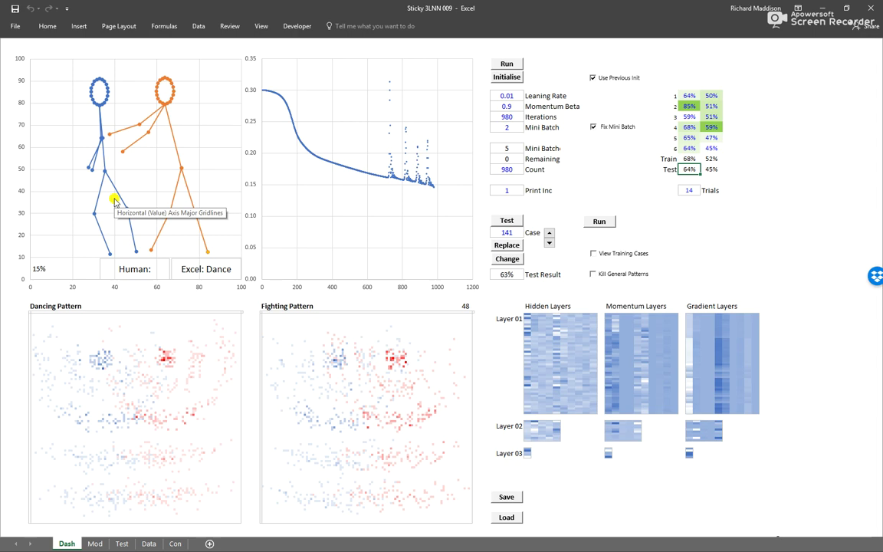
left_click(94, 543)
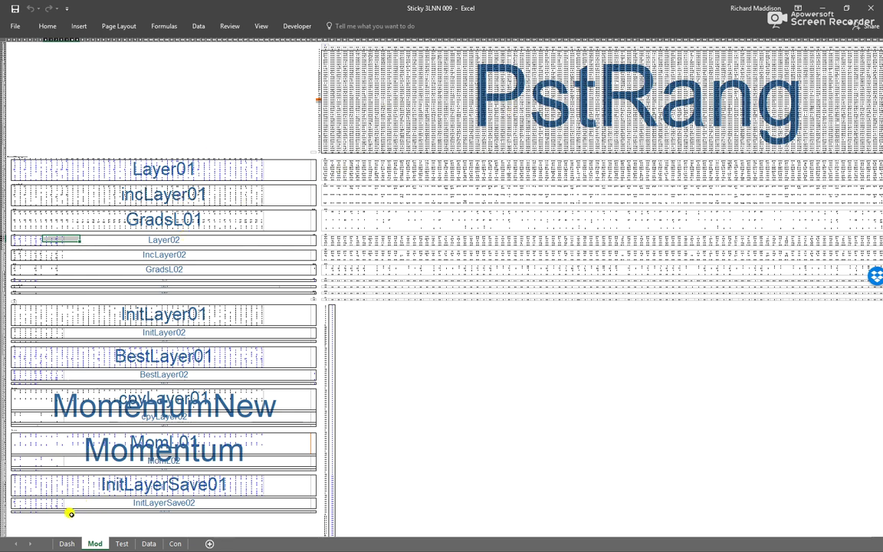
left_click(66, 544)
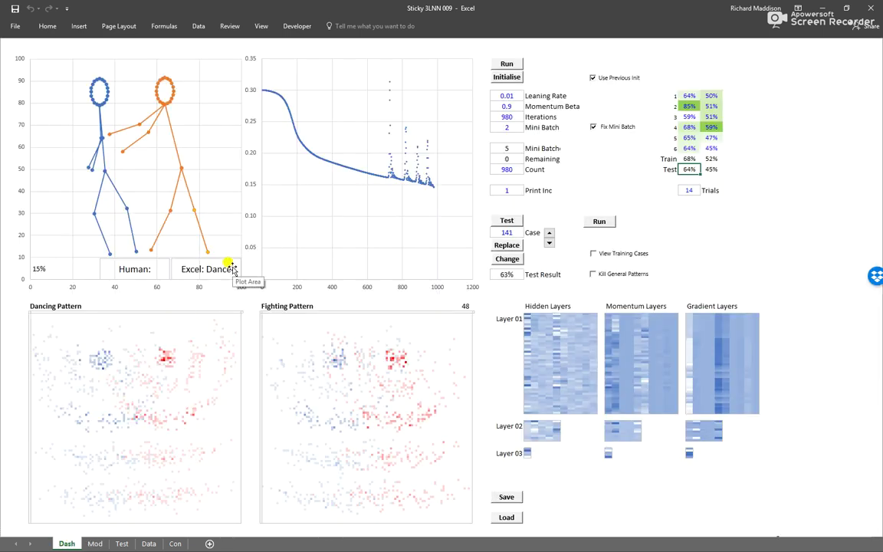